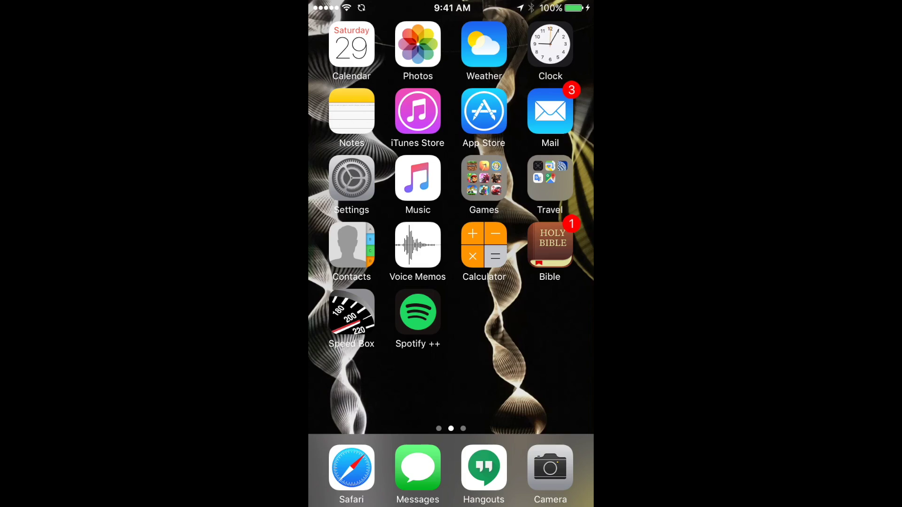
# Step: Launch the iPhone Settings app from the home screen, landing on the Sounds page
pyautogui.click(351, 182)
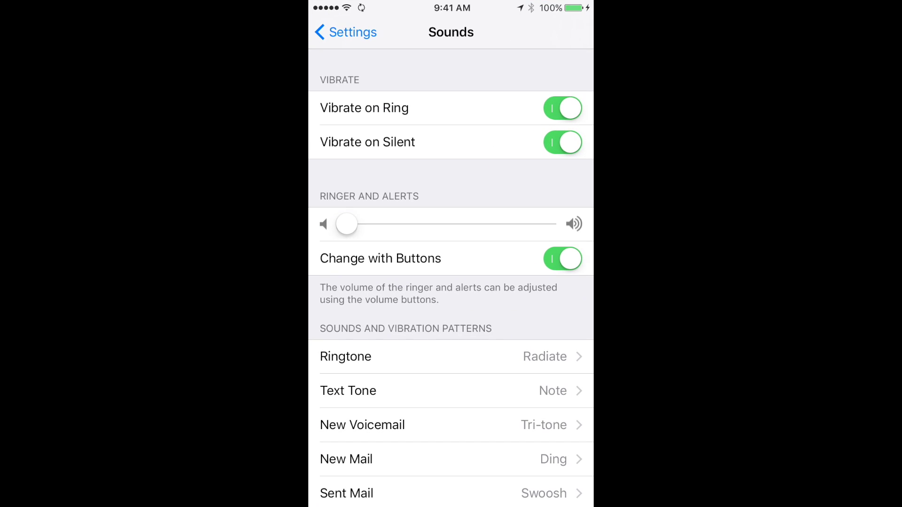
# Step: Switch the iPhone's Wi-Fi from ZORO to the camera's Foxtrot77 network
pyautogui.click(346, 33)
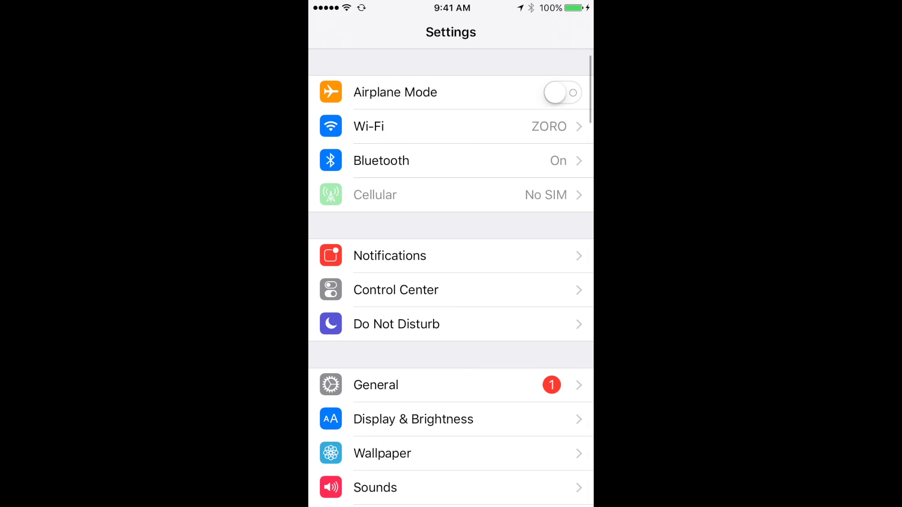
pyautogui.click(423, 126)
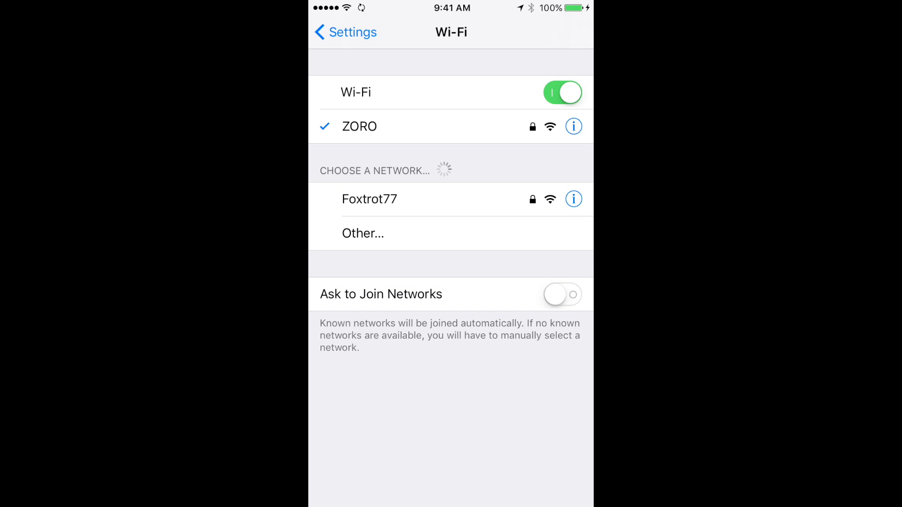
pyautogui.click(423, 199)
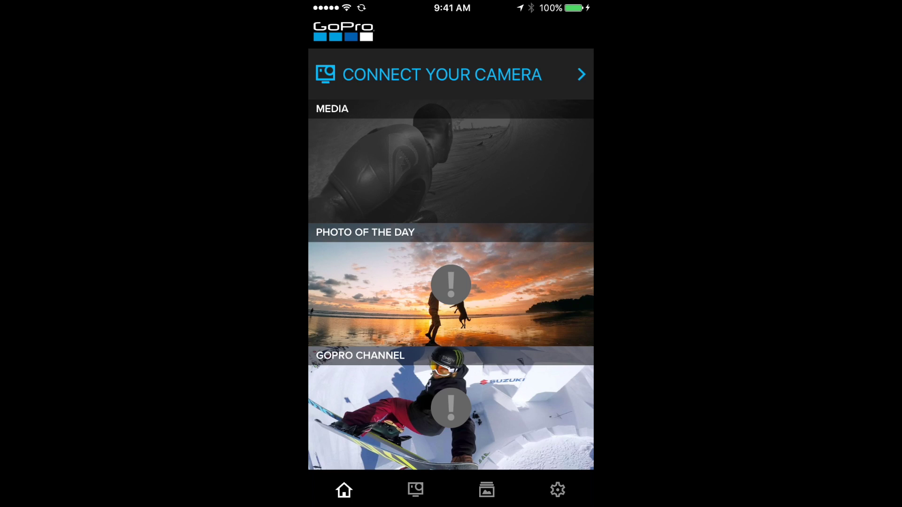
# Step: Connect to Foxtrot77, wait for the 1080/60 live preview, and show the capture modes
pyautogui.click(415, 490)
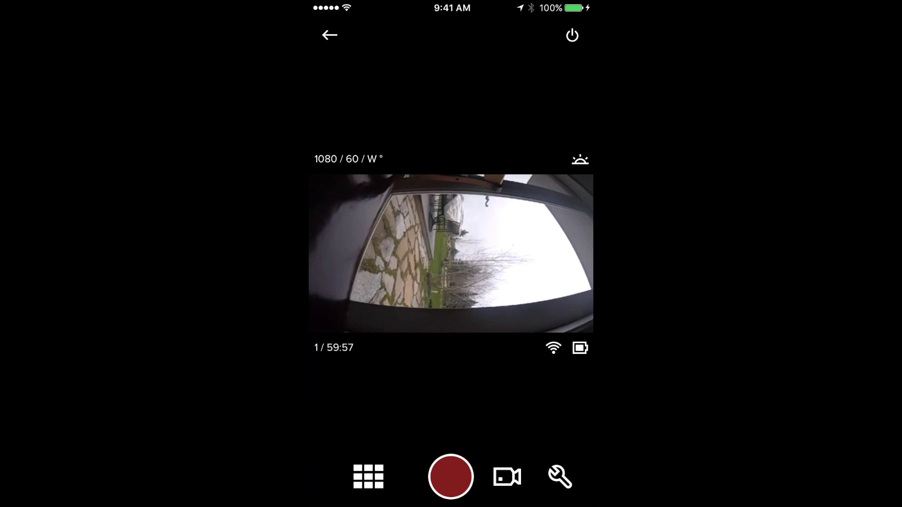
pyautogui.click(507, 477)
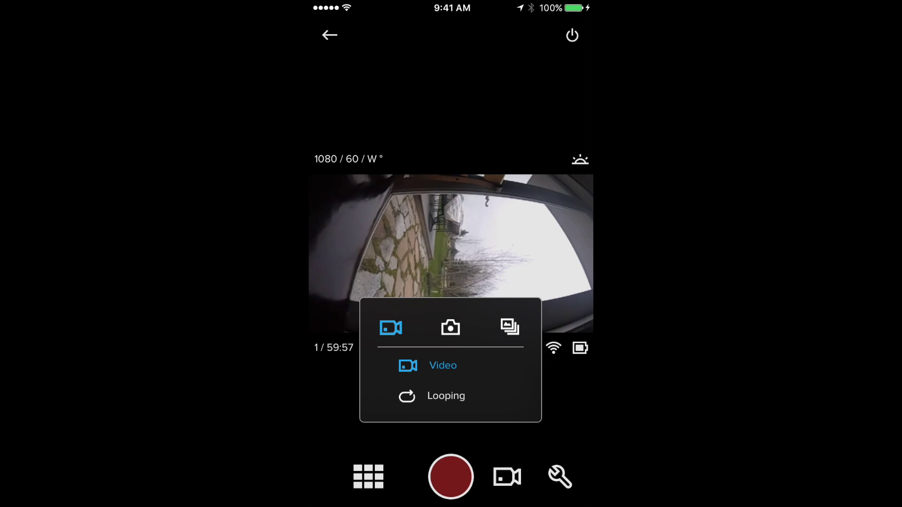
# Step: Try Photo and Time Lapse modes, return to Video, and close the mode picker
pyautogui.click(451, 327)
pyautogui.click(510, 328)
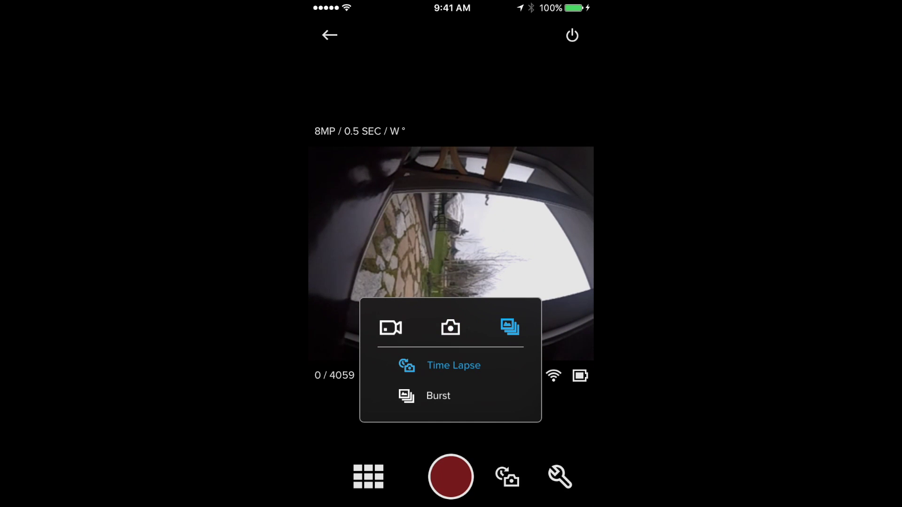
pyautogui.click(391, 327)
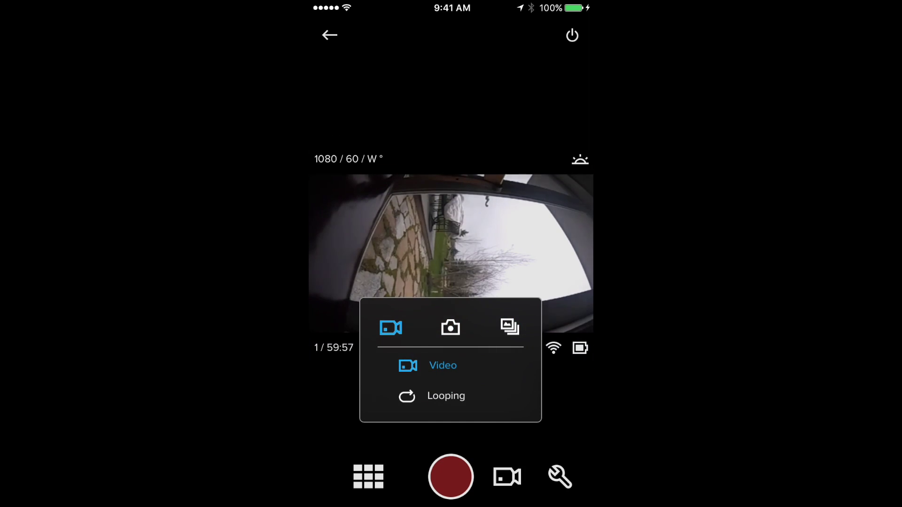
pyautogui.click(442, 365)
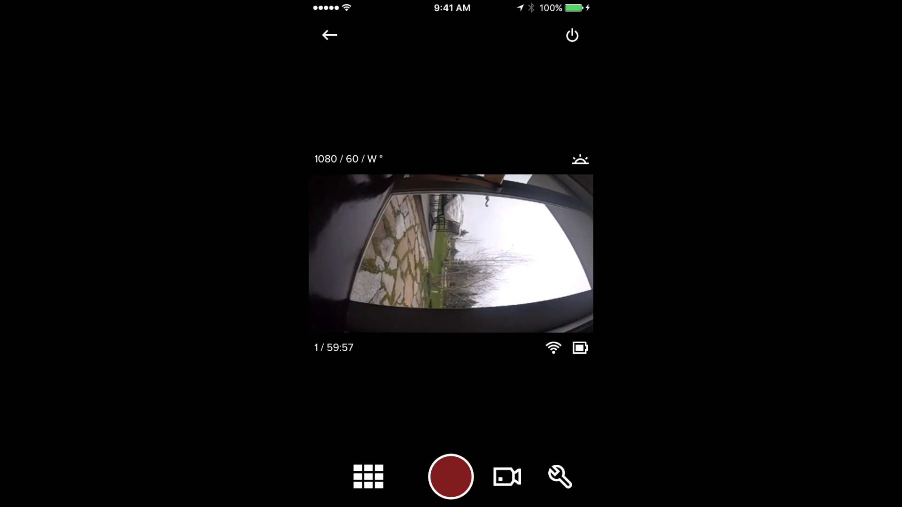
pyautogui.click(560, 478)
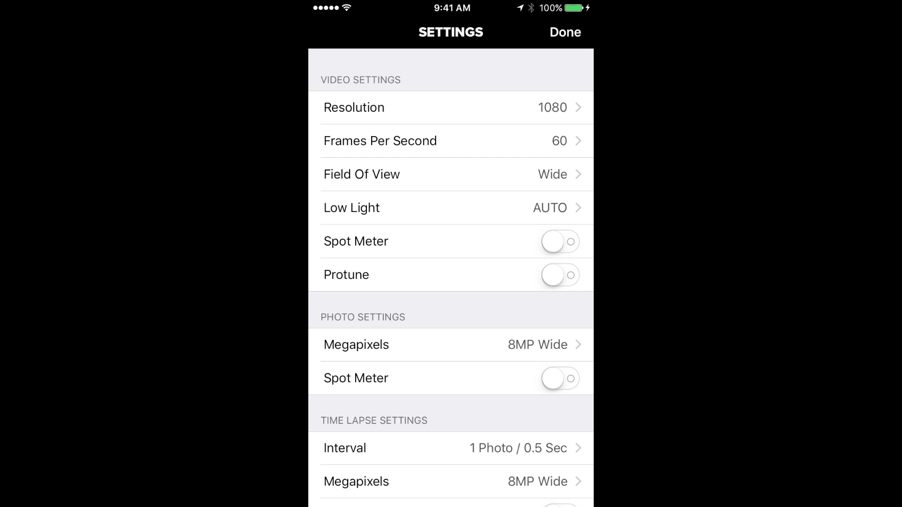
pyautogui.click(451, 107)
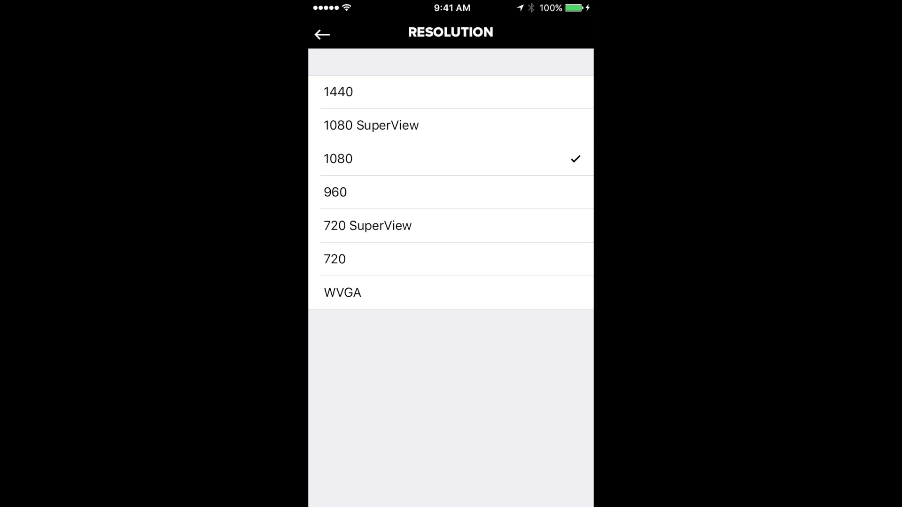
pyautogui.click(322, 34)
pyautogui.click(395, 141)
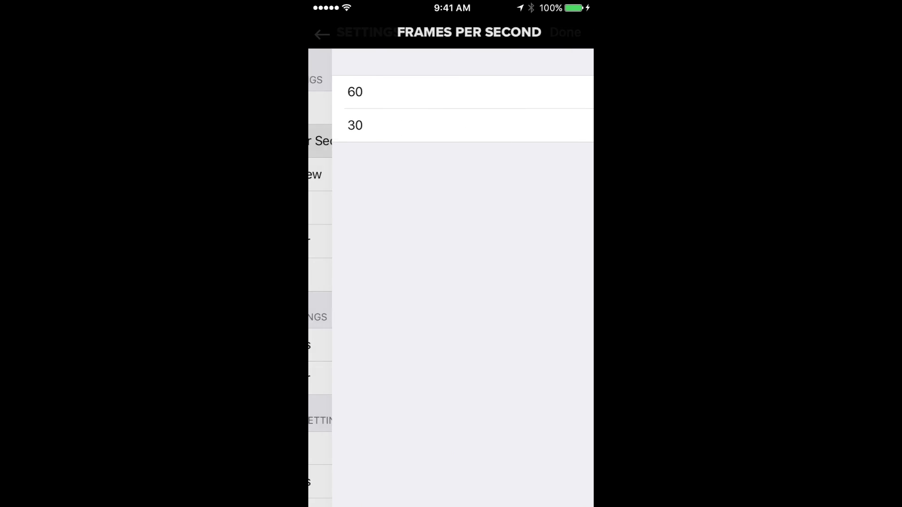
pyautogui.click(323, 35)
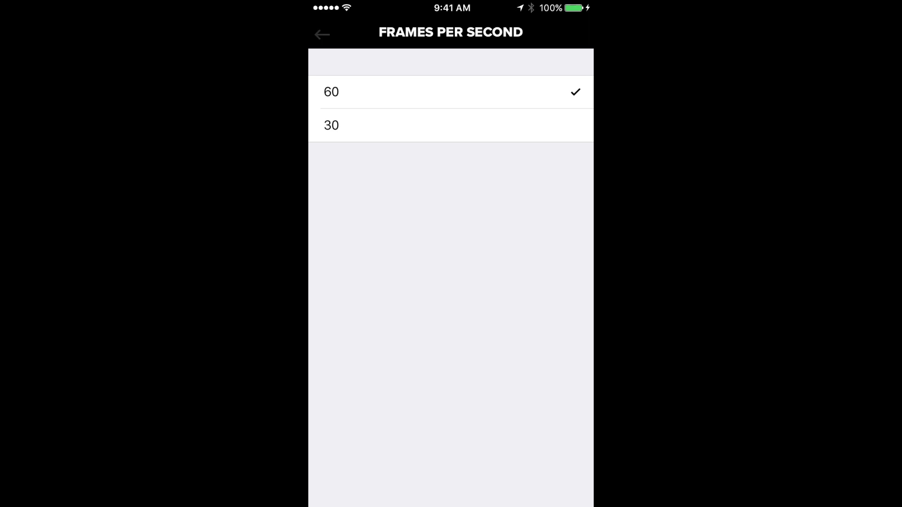
pyautogui.click(395, 107)
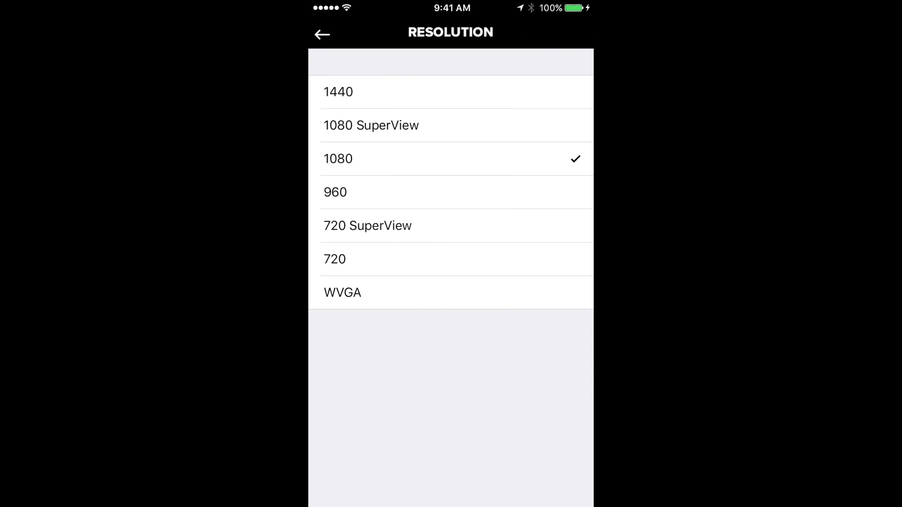
pyautogui.click(343, 292)
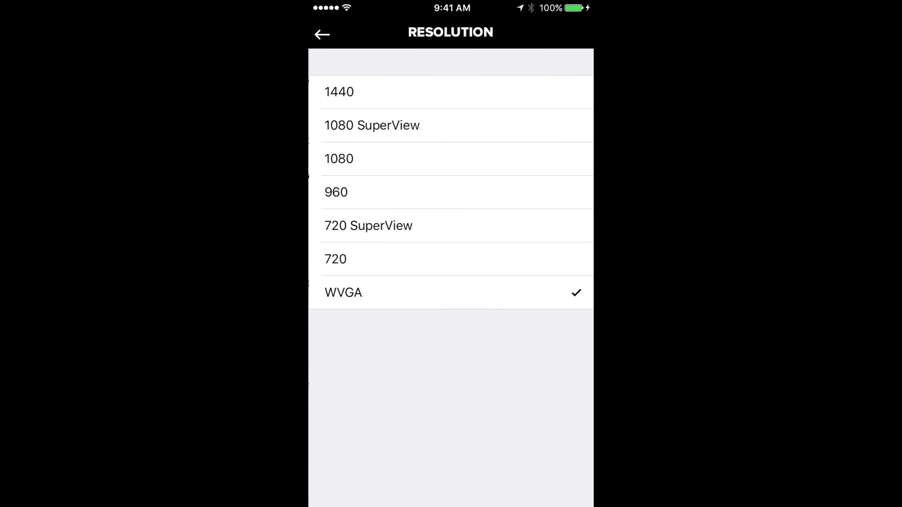
pyautogui.click(338, 158)
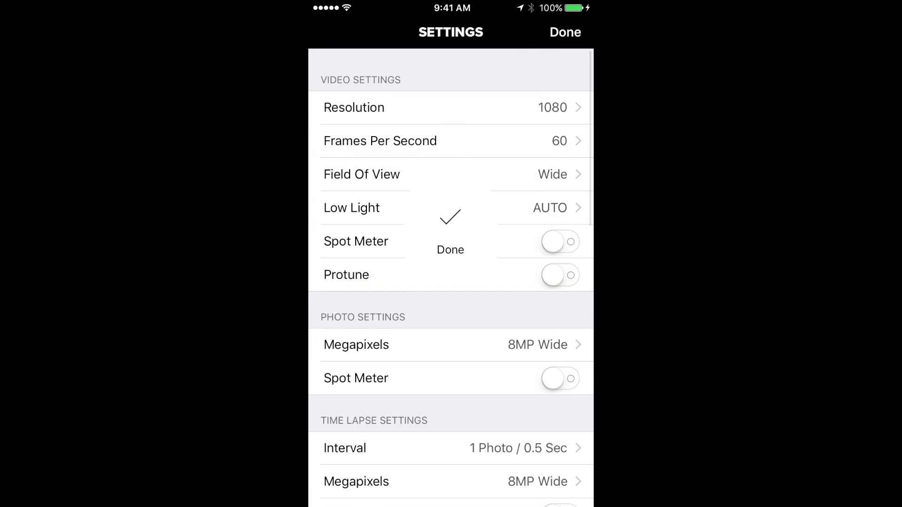
pyautogui.click(380, 140)
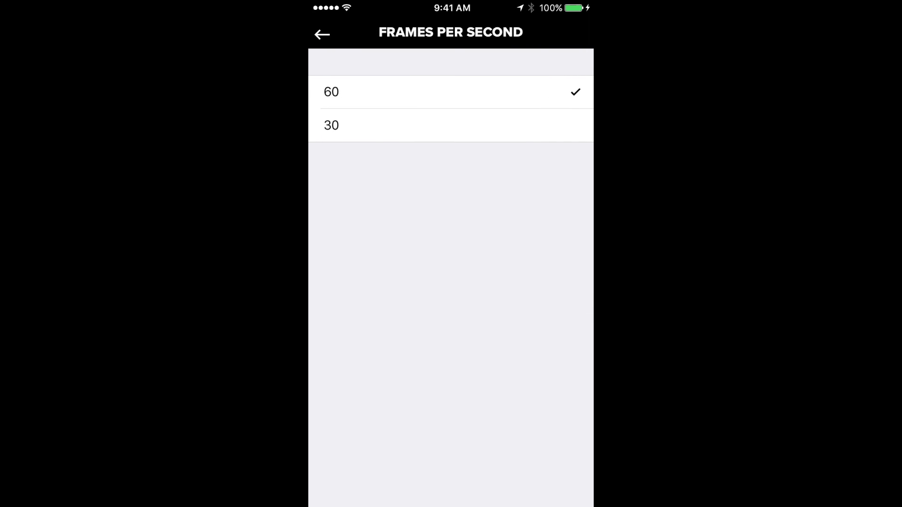
pyautogui.click(322, 33)
pyautogui.click(362, 174)
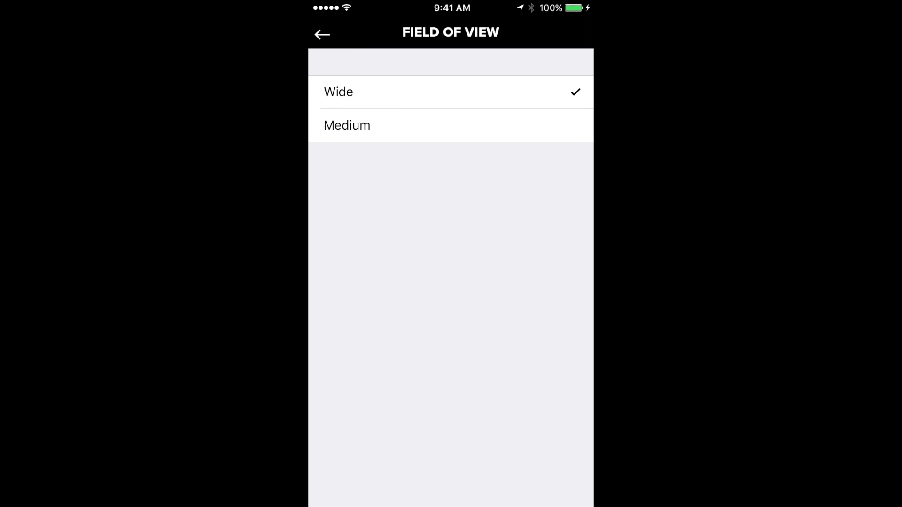
pyautogui.click(322, 34)
pyautogui.scroll(-1, 451, 281)
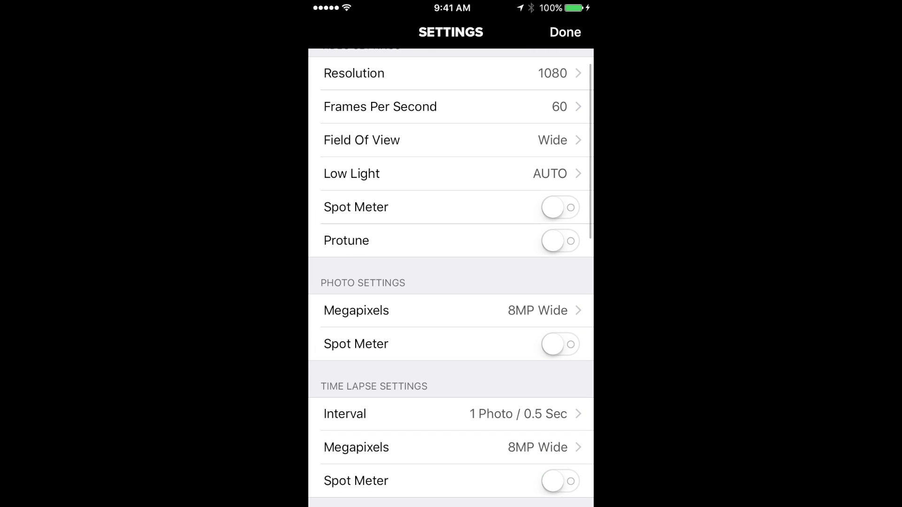
pyautogui.click(351, 173)
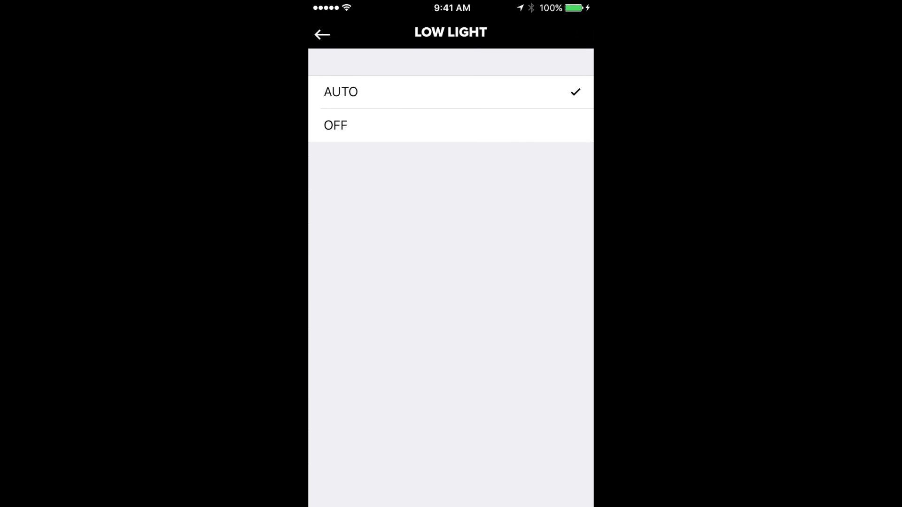
pyautogui.click(323, 33)
pyautogui.scroll(-2, 451, 283)
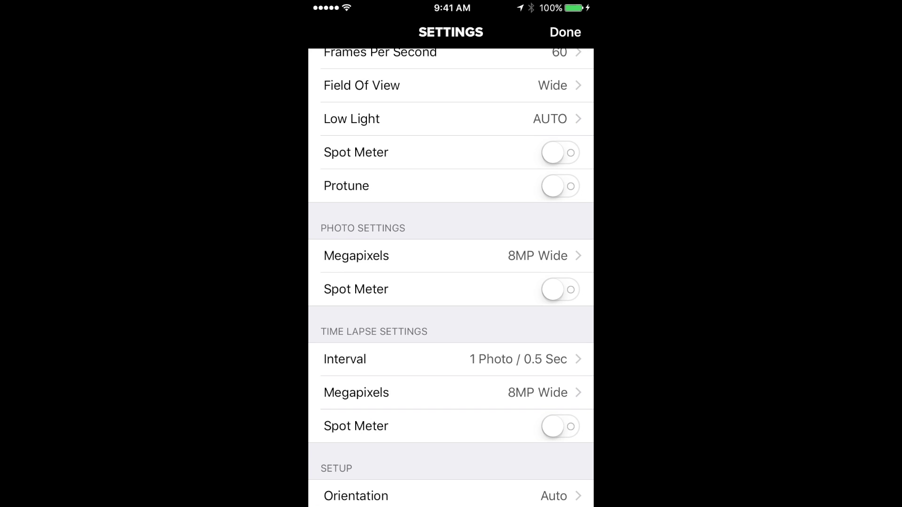
pyautogui.scroll(-3, 451, 282)
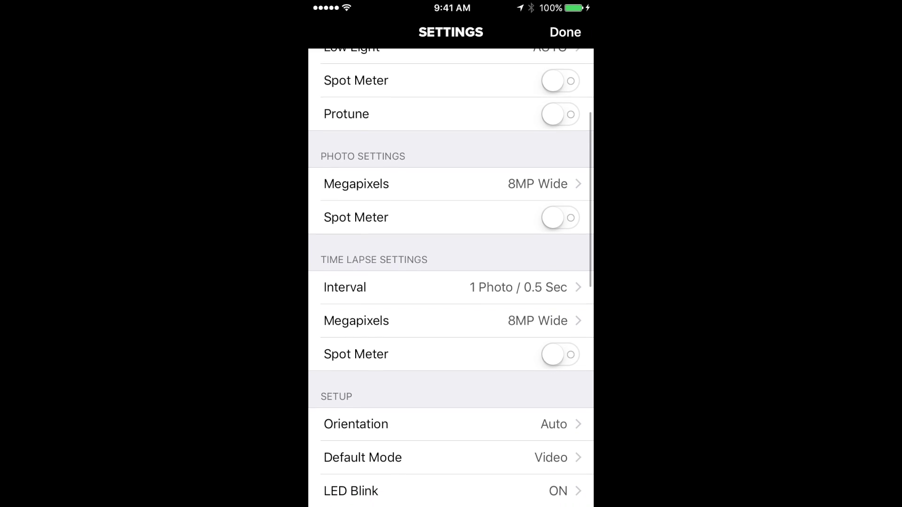
pyautogui.scroll(-1, 451, 282)
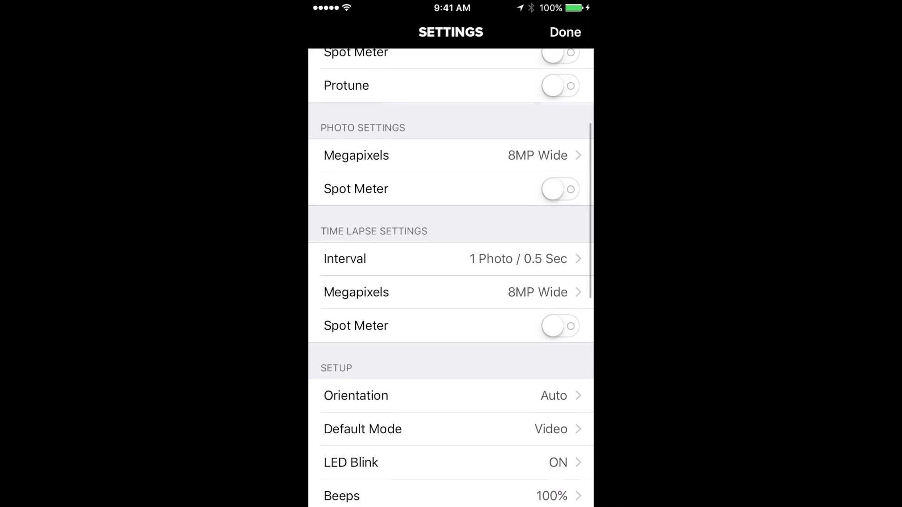
pyautogui.click(450, 154)
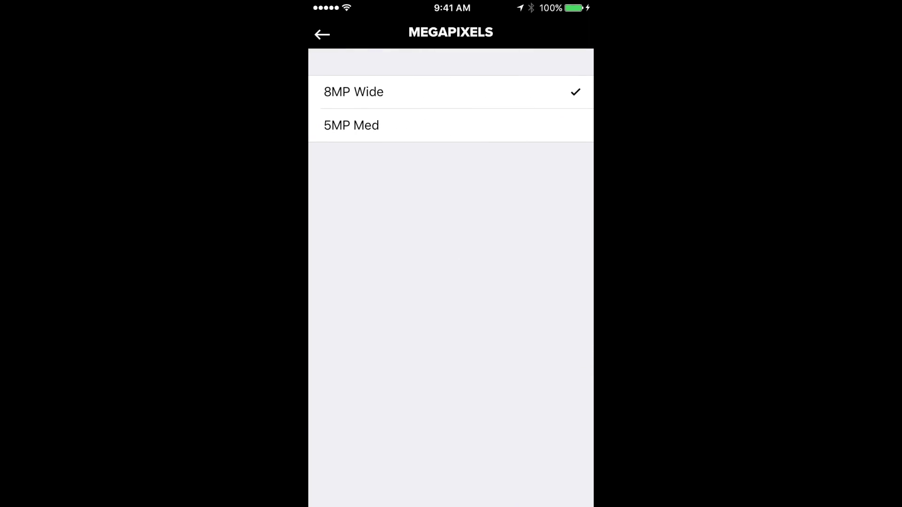
pyautogui.click(322, 34)
pyautogui.scroll(-1, 451, 282)
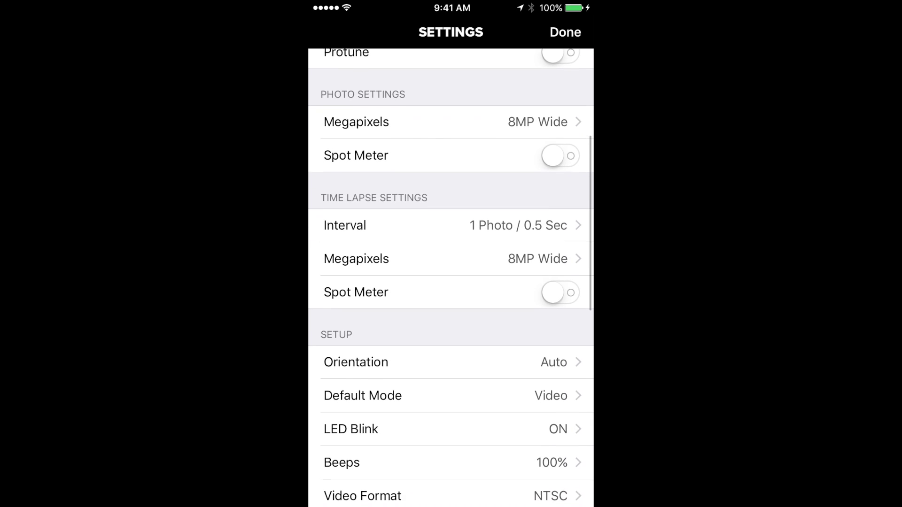
pyautogui.scroll(1, 452, 283)
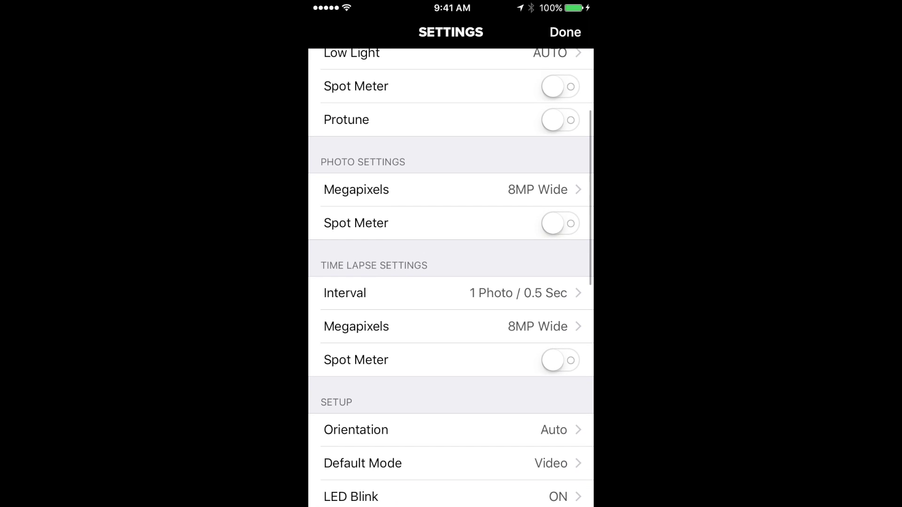
pyautogui.scroll(-3, 451, 282)
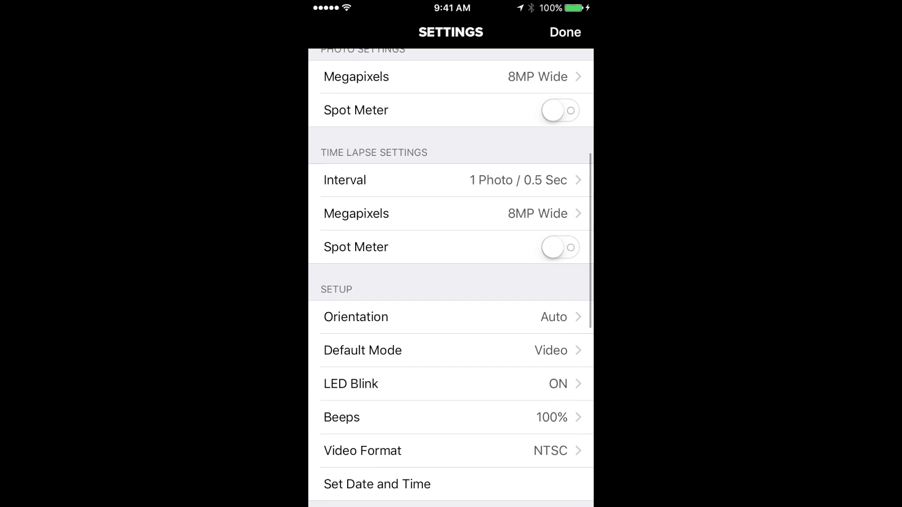
pyautogui.scroll(-1, 451, 282)
pyautogui.scroll(-1, 450, 282)
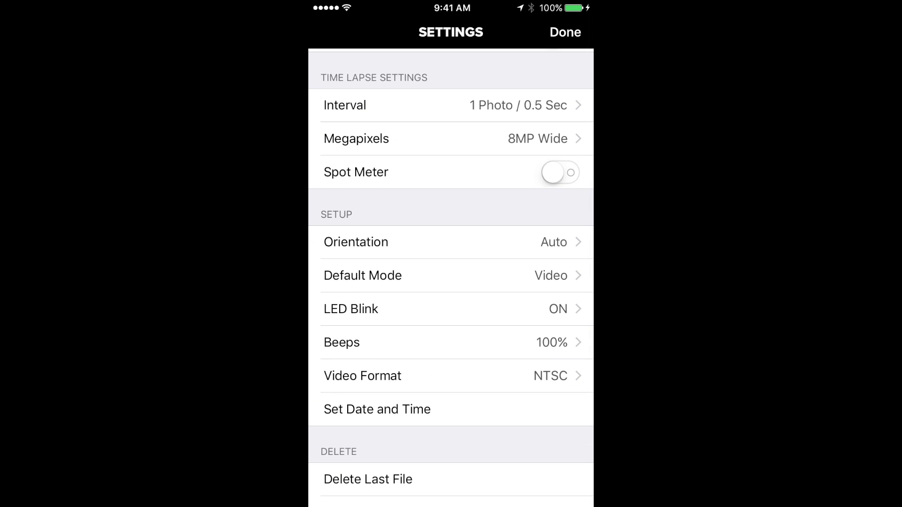
pyautogui.click(451, 105)
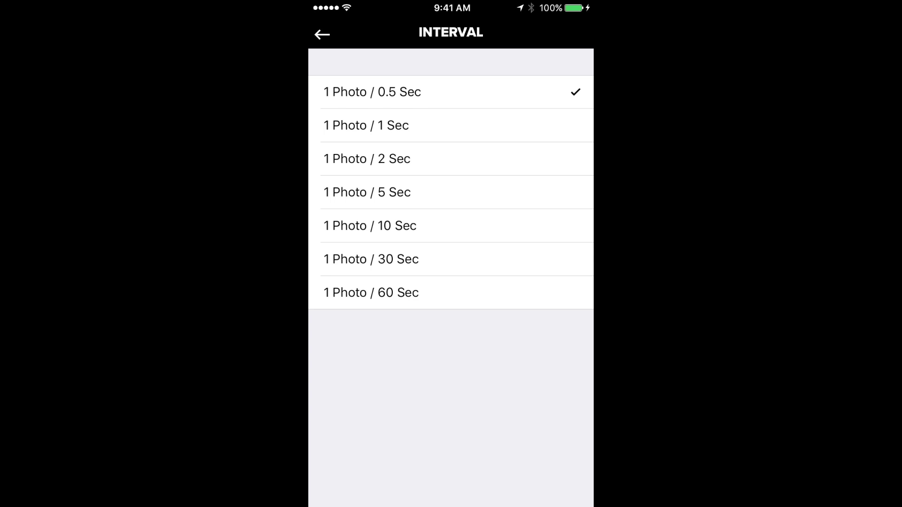
pyautogui.click(322, 34)
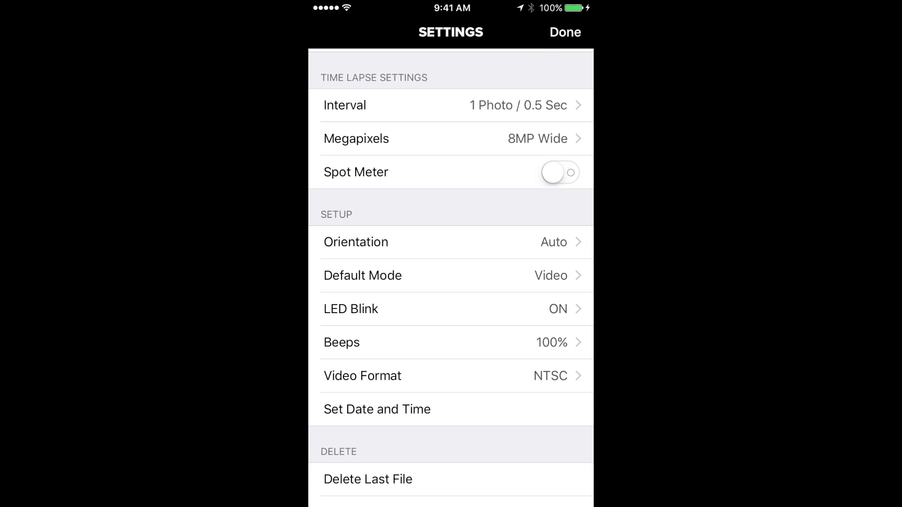
pyautogui.scroll(-4, 451, 278)
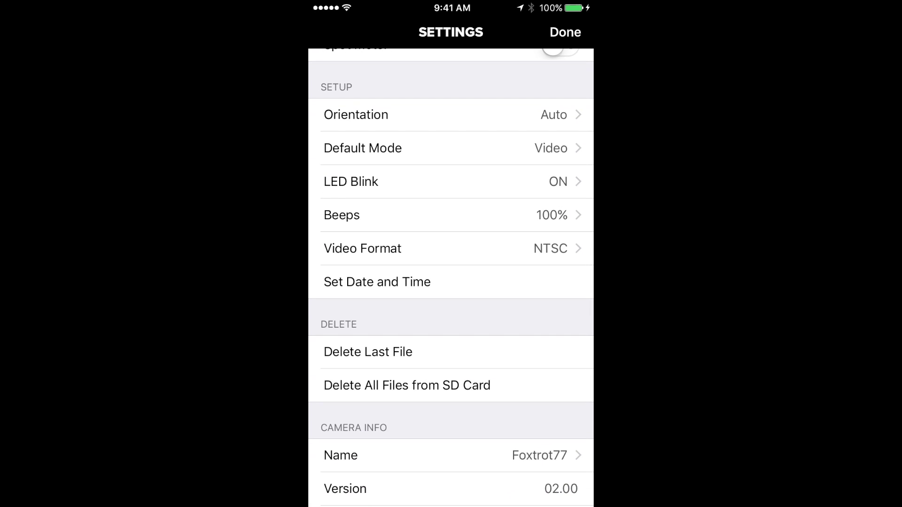
pyautogui.click(451, 115)
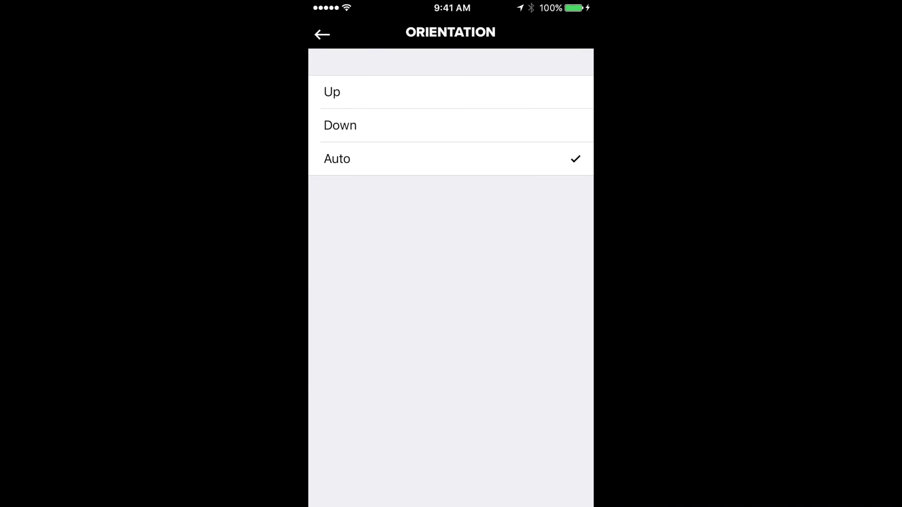
pyautogui.click(323, 34)
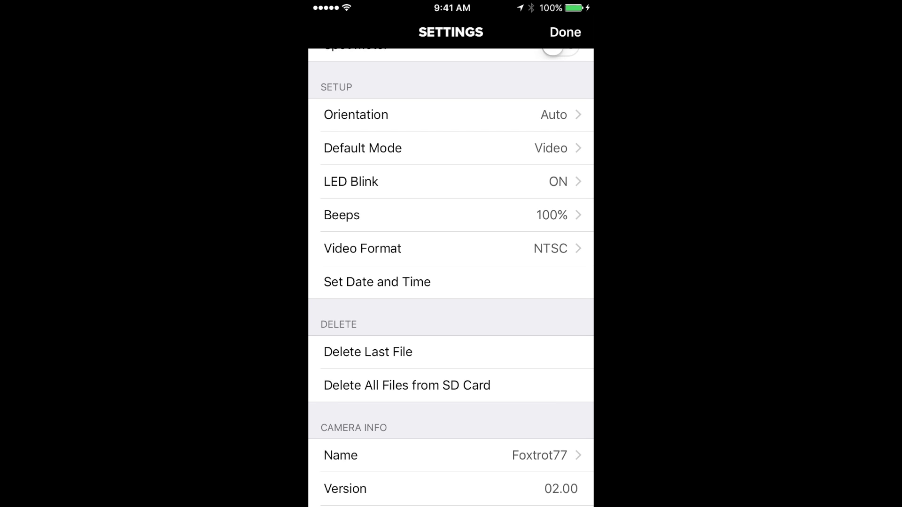
pyautogui.click(351, 181)
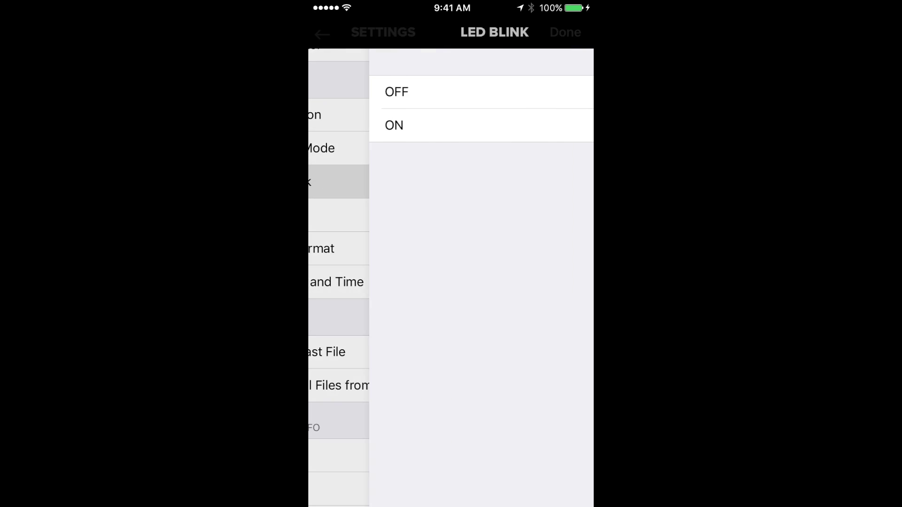
pyautogui.click(322, 33)
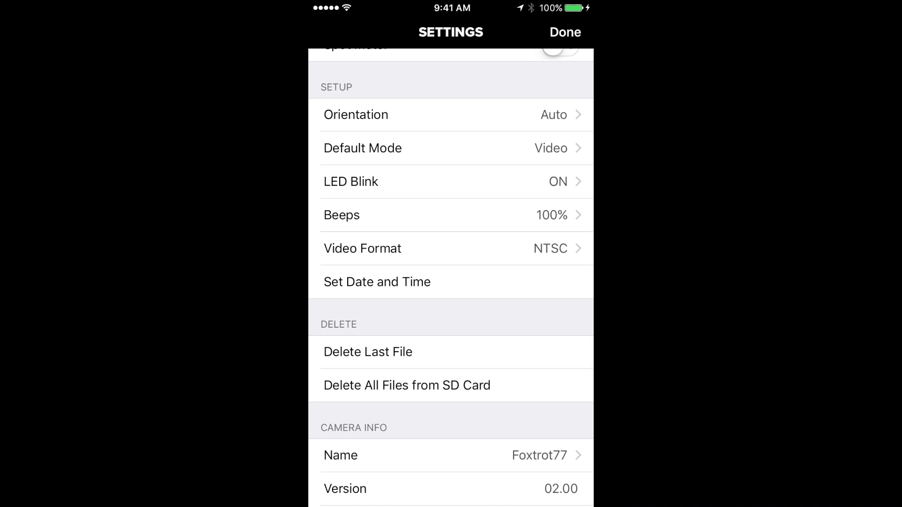
pyautogui.click(452, 215)
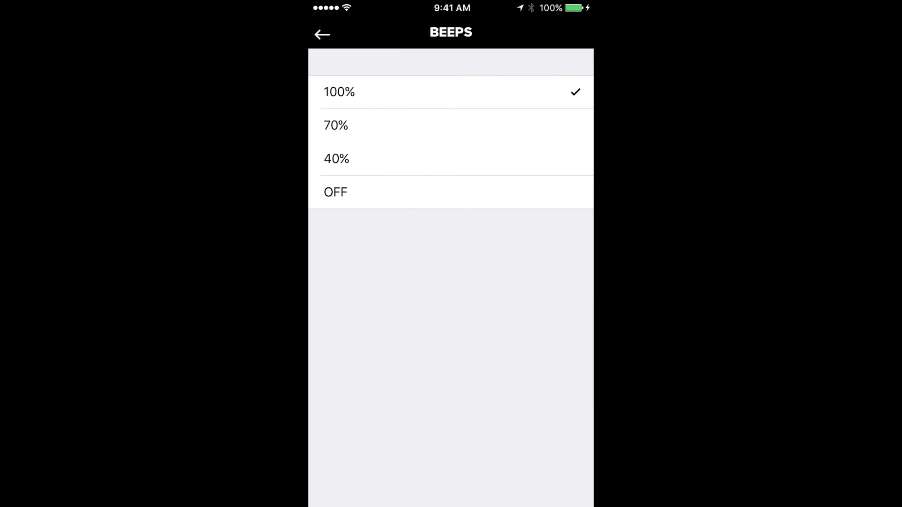
pyautogui.click(323, 34)
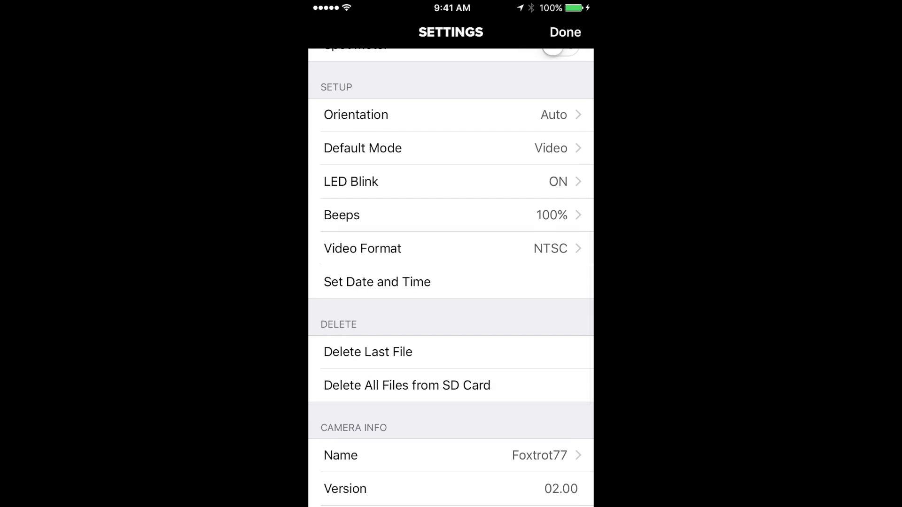
pyautogui.click(451, 249)
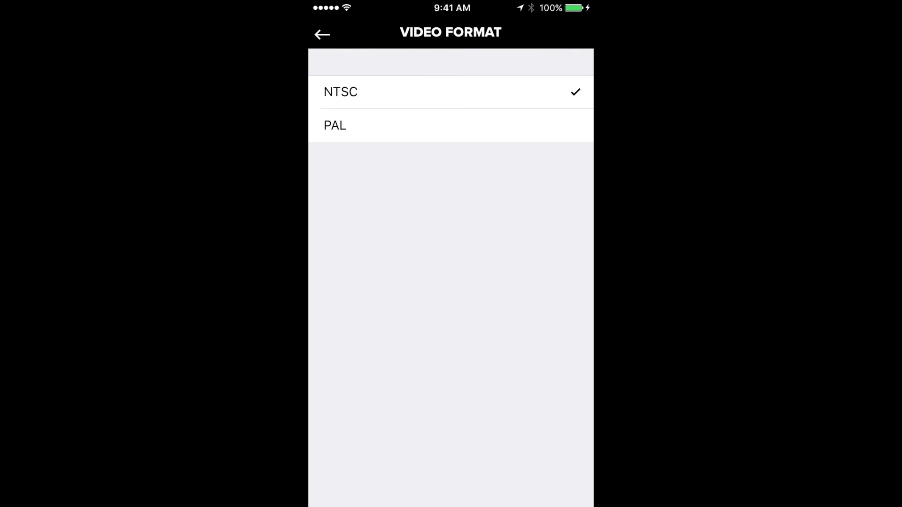
pyautogui.click(322, 34)
pyautogui.scroll(-2, 451, 283)
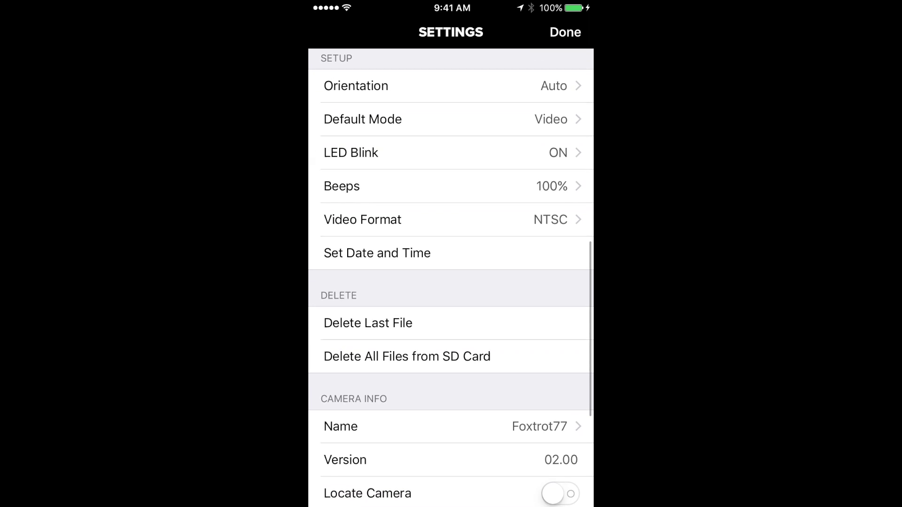
pyautogui.scroll(-3, 452, 282)
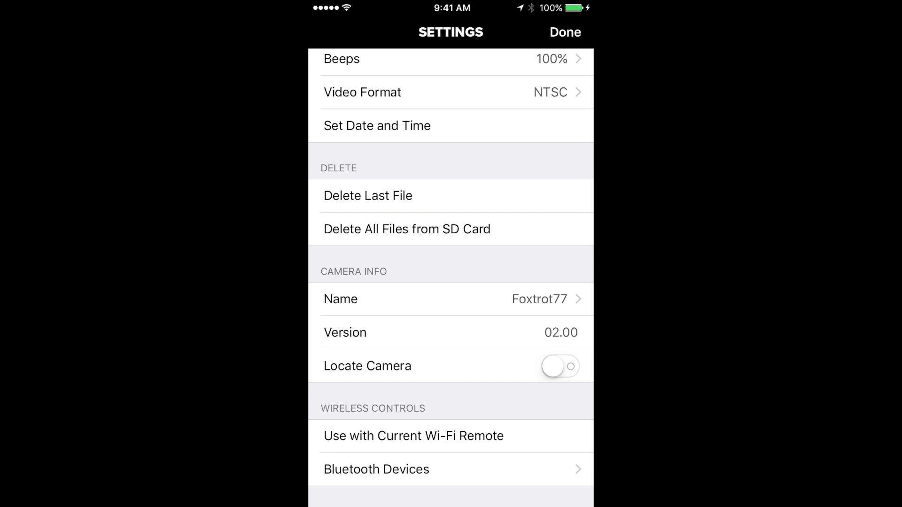
pyautogui.scroll(-3, 451, 282)
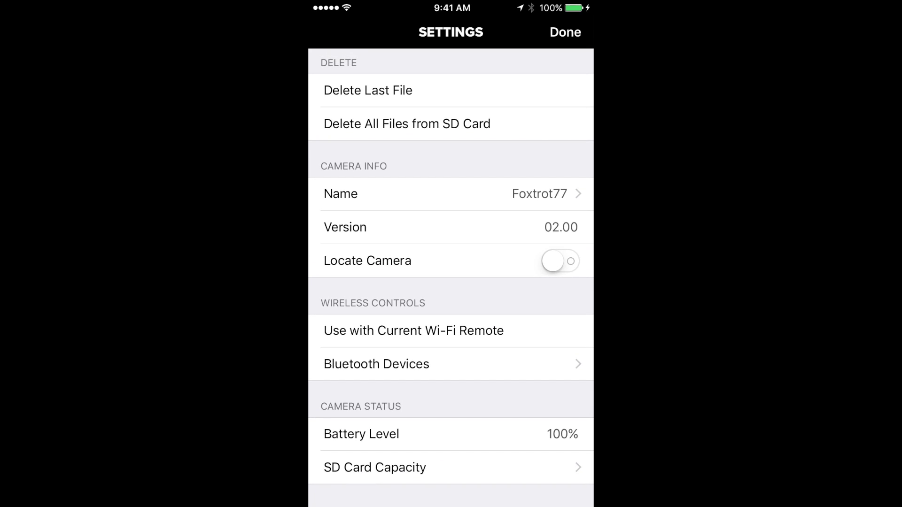
# Step: Check camera Wi-Fi settings and SD capacity (1 video, 59:57 left), then exit to the Foxtrot77 screen
pyautogui.click(451, 194)
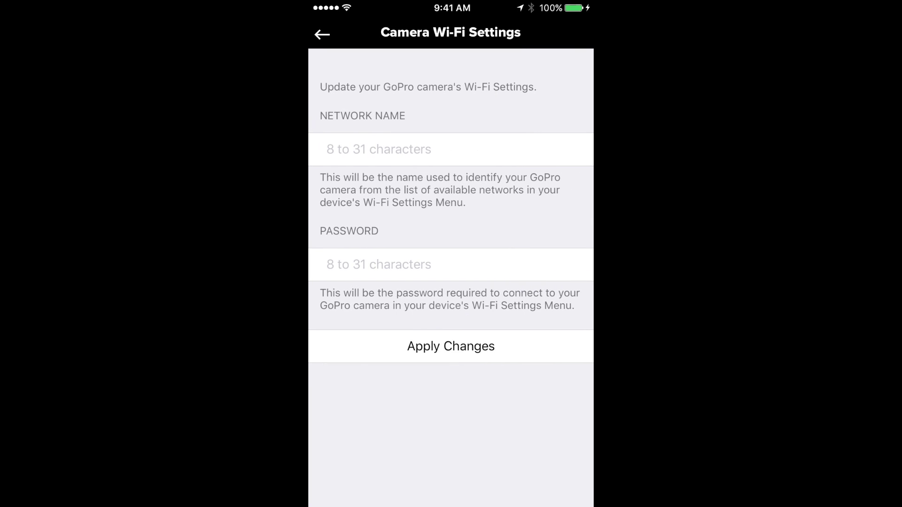
pyautogui.click(322, 34)
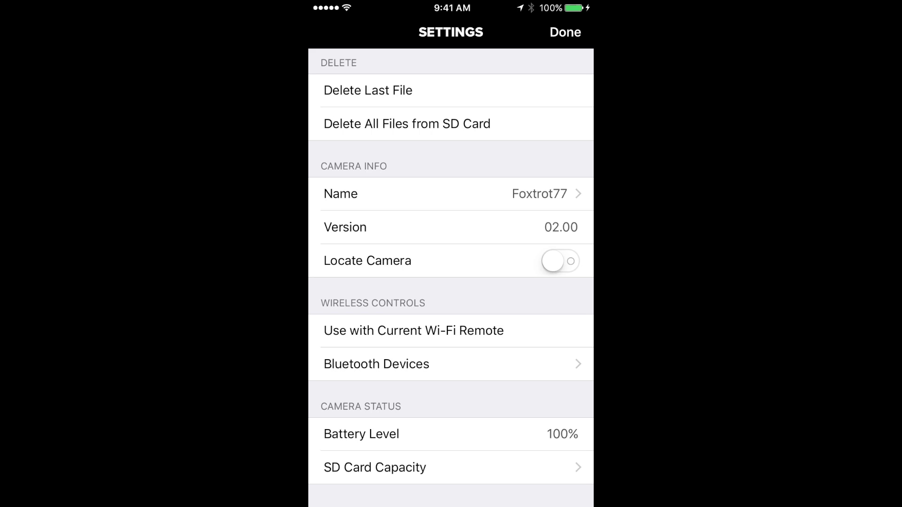
pyautogui.scroll(-2, 451, 282)
pyautogui.scroll(-2, 451, 277)
pyautogui.click(452, 467)
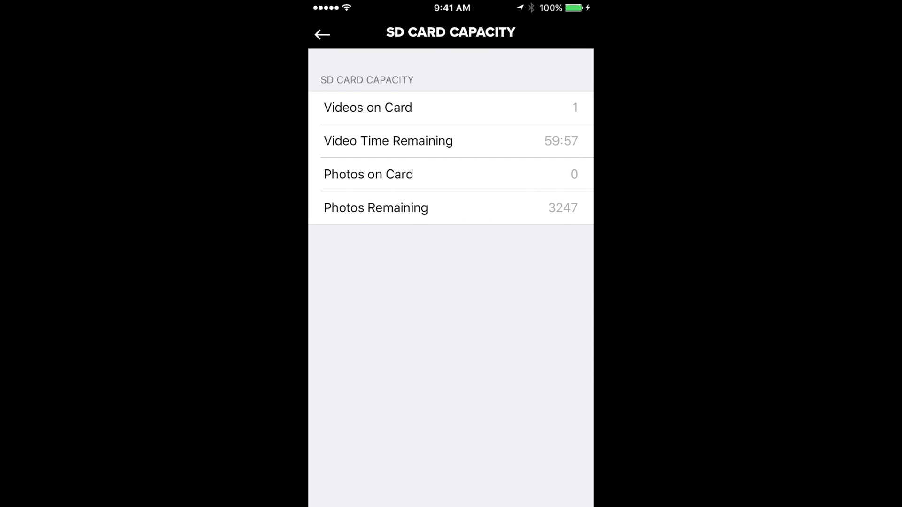
pyautogui.click(322, 34)
pyautogui.scroll(15, 450, 282)
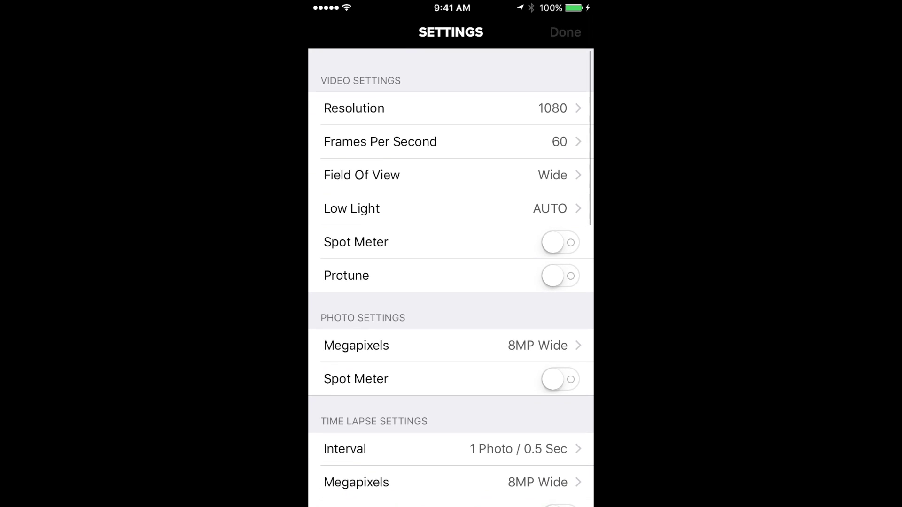
pyautogui.click(565, 32)
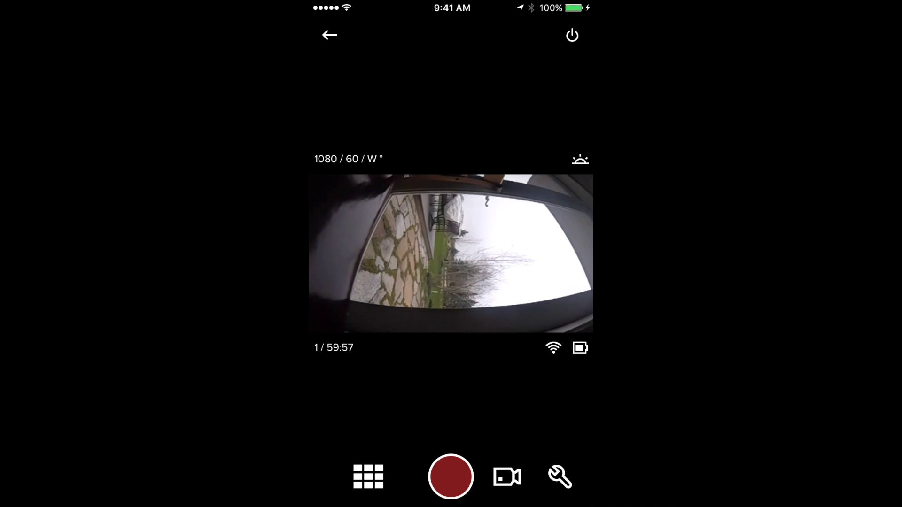
pyautogui.click(328, 35)
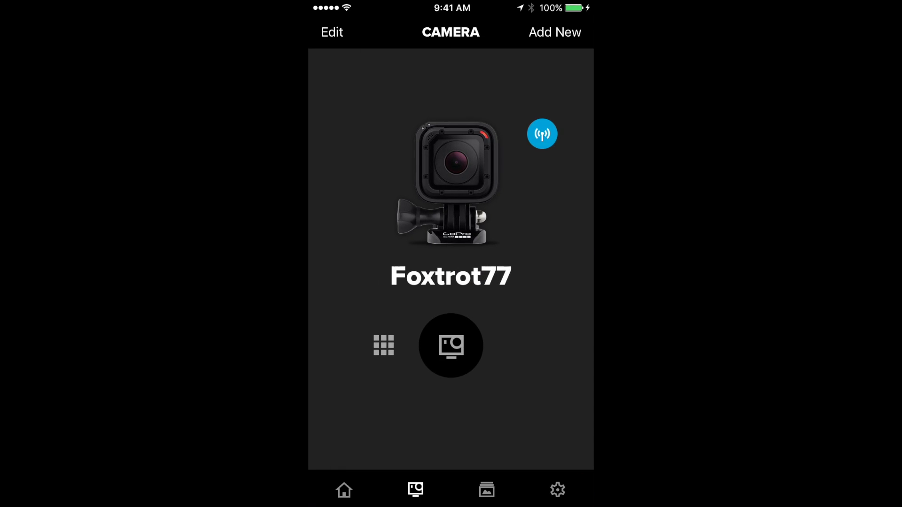
# Step: Check the empty Media tab, pass through the Settings and Camera tabs, then go Home
pyautogui.click(486, 489)
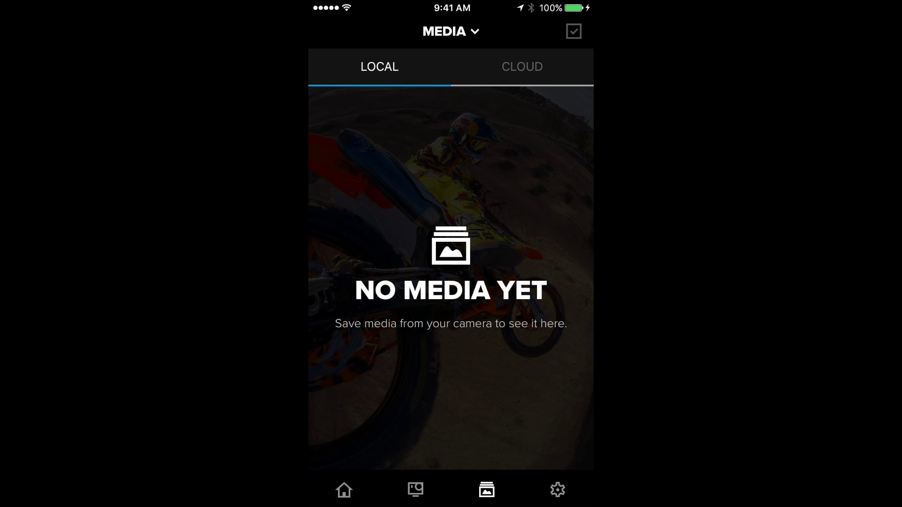
pyautogui.click(558, 489)
pyautogui.click(486, 490)
pyautogui.click(415, 489)
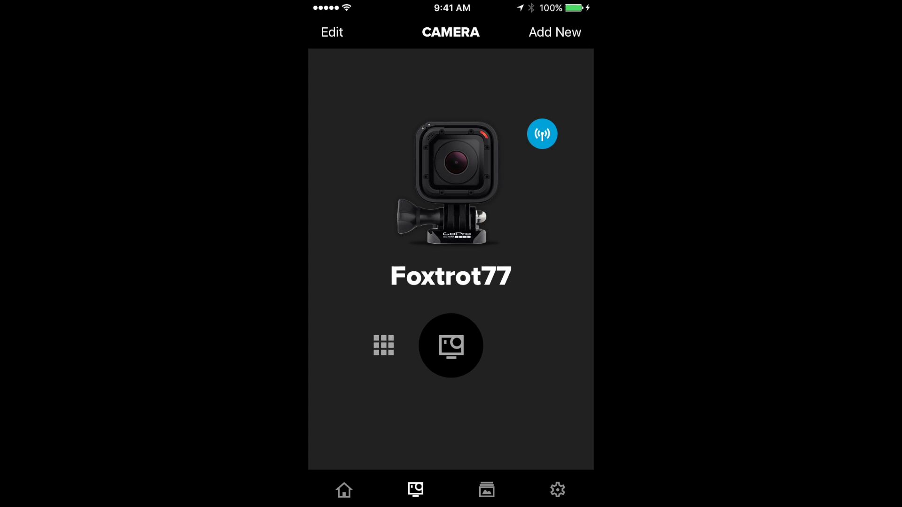
pyautogui.click(345, 490)
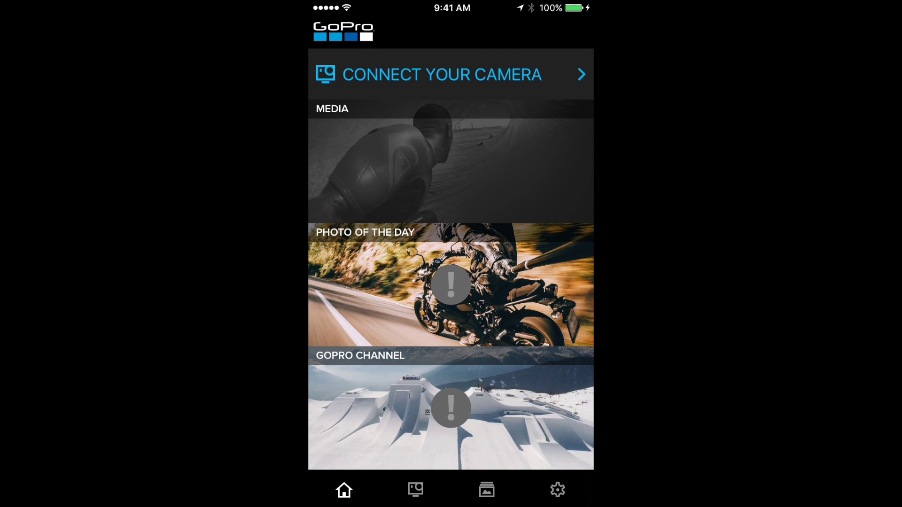